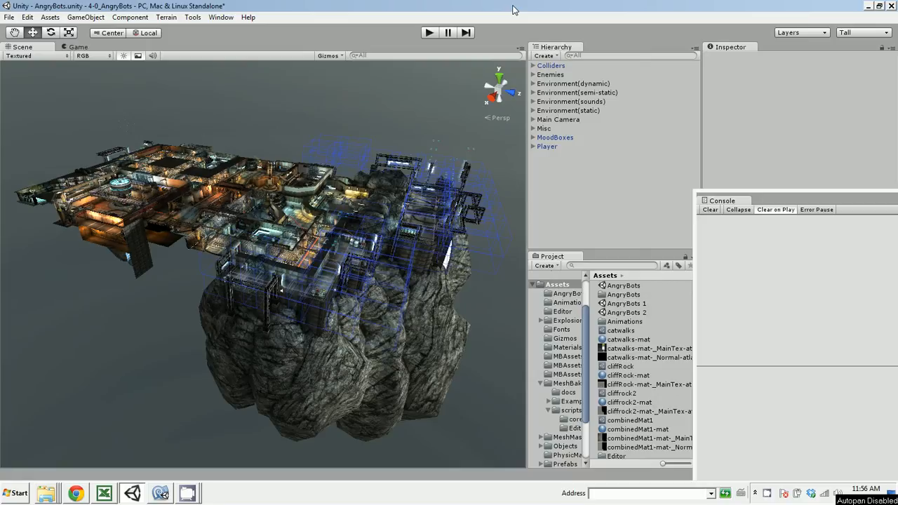
Create a new Mesh Baker object in the scene and select it in the hierarchy.
left_click(88, 18)
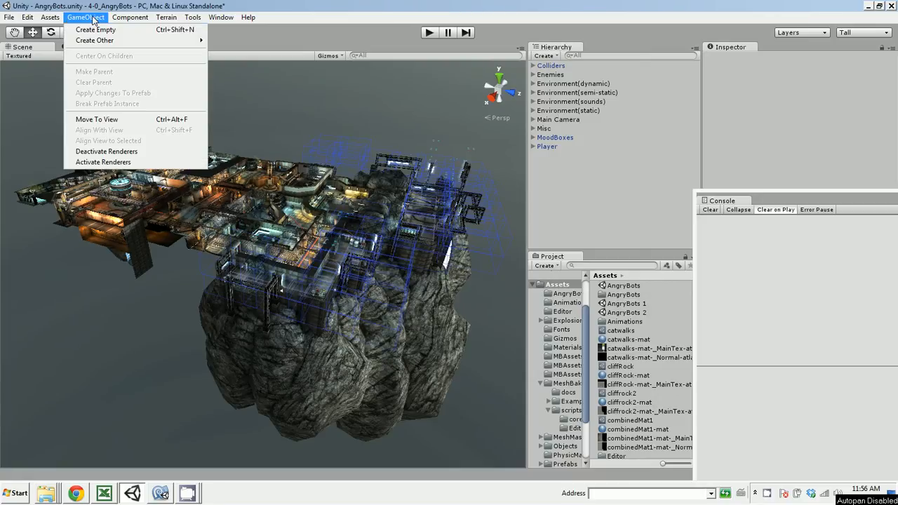
mouse_move(94, 40)
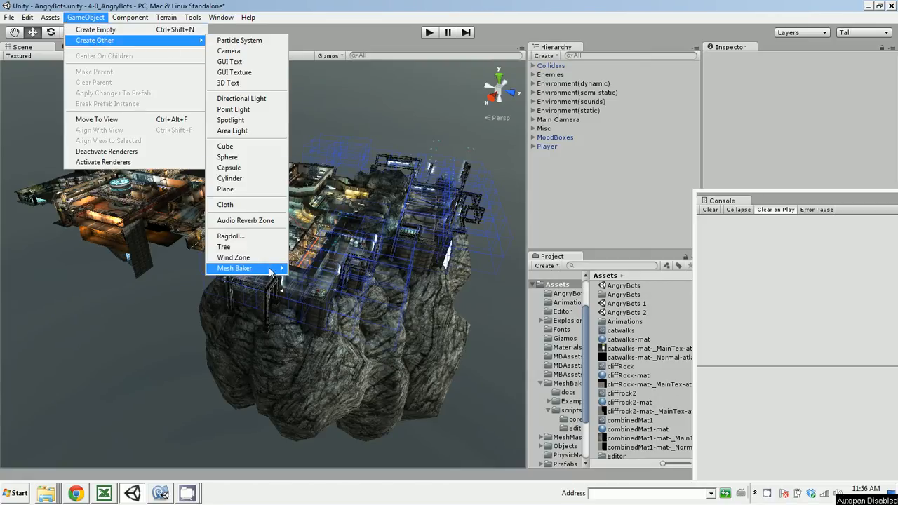
mouse_move(271, 270)
left_click(334, 289)
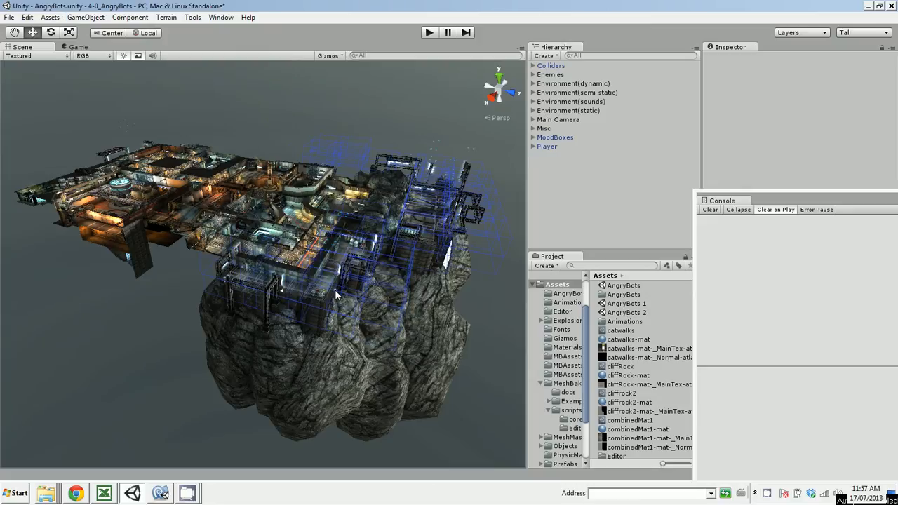
left_click(559, 129)
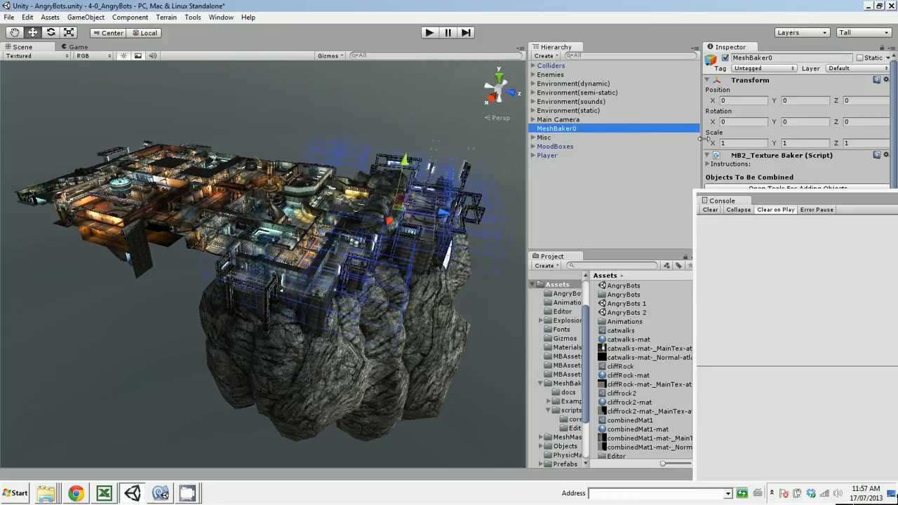
Open the baker's tools for adding objects, list the shaders in the scene, and show the full report in the console.
left_click_drag(810, 201, 807, 261)
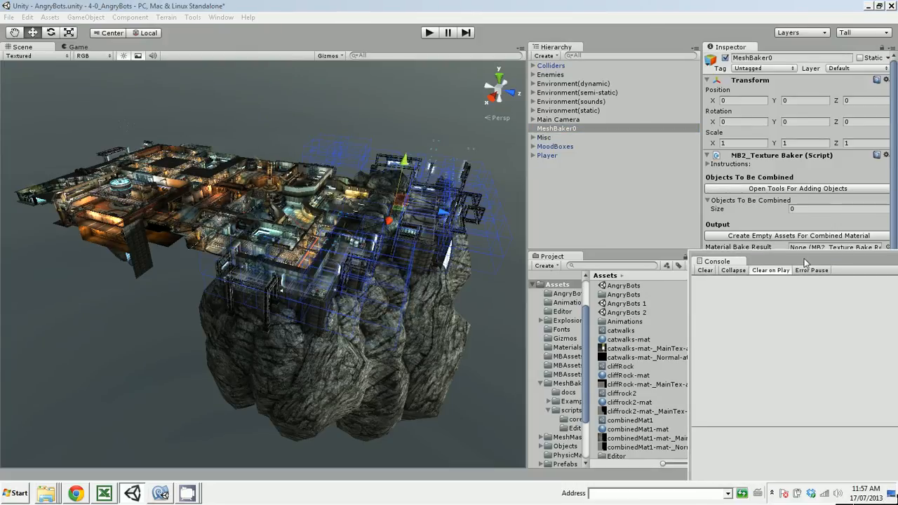
left_click(800, 189)
left_click(332, 137)
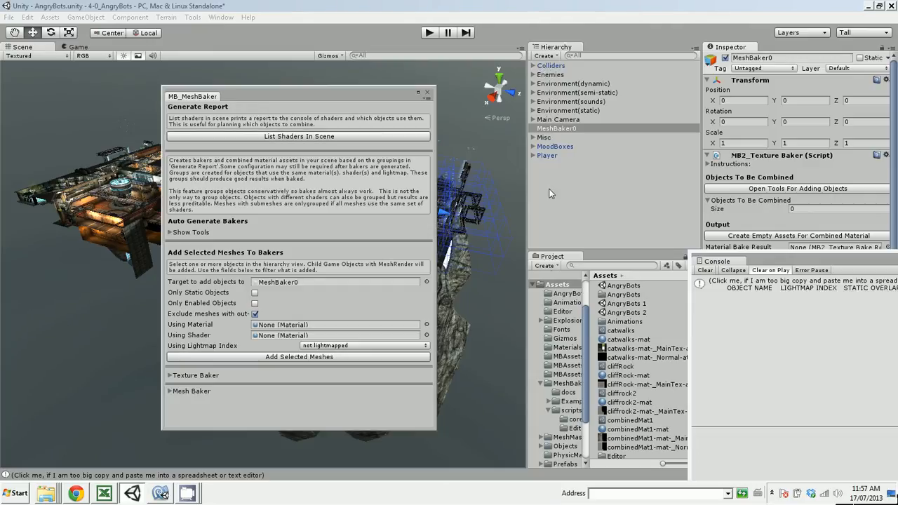
left_click(772, 288)
left_click_drag(789, 261, 674, 160)
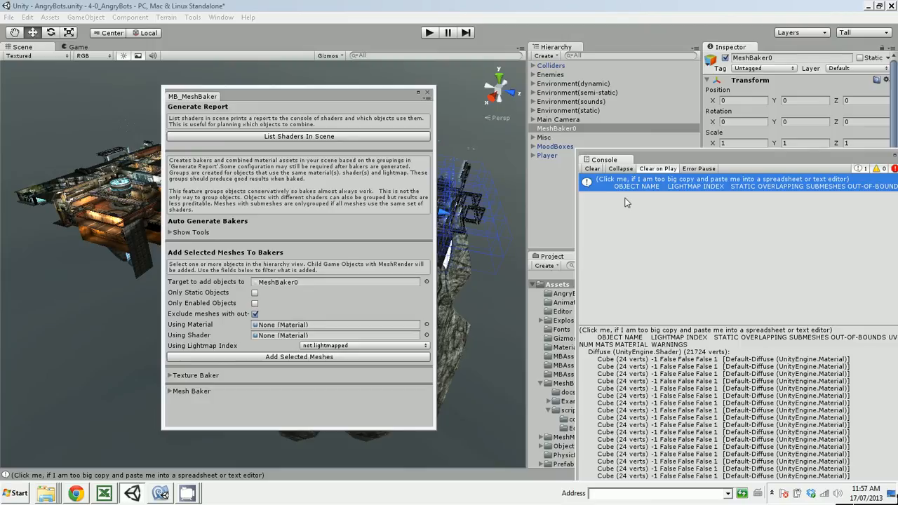
left_click_drag(662, 163, 578, 96)
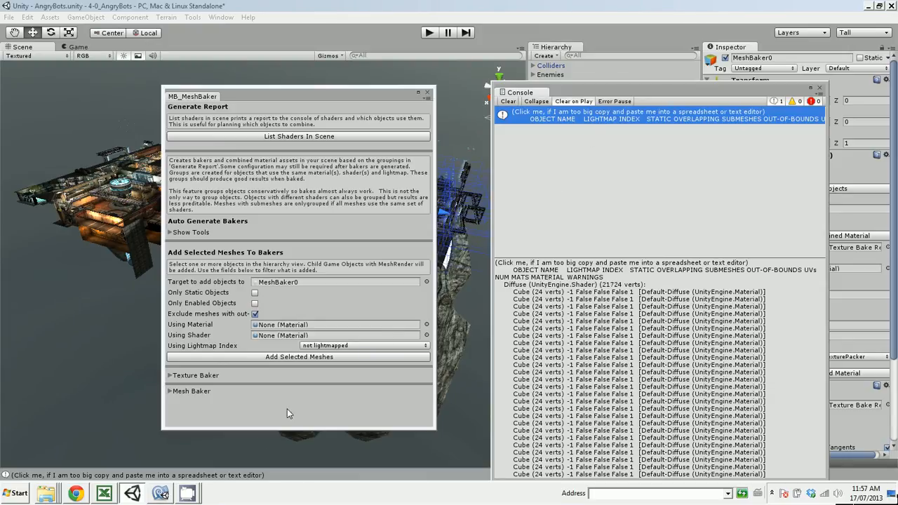
Switch to the Excel spreadsheet of the shader report and examine its columns, shader groupings and out-of-bounds UV warnings, then return to Unity.
left_click(104, 493)
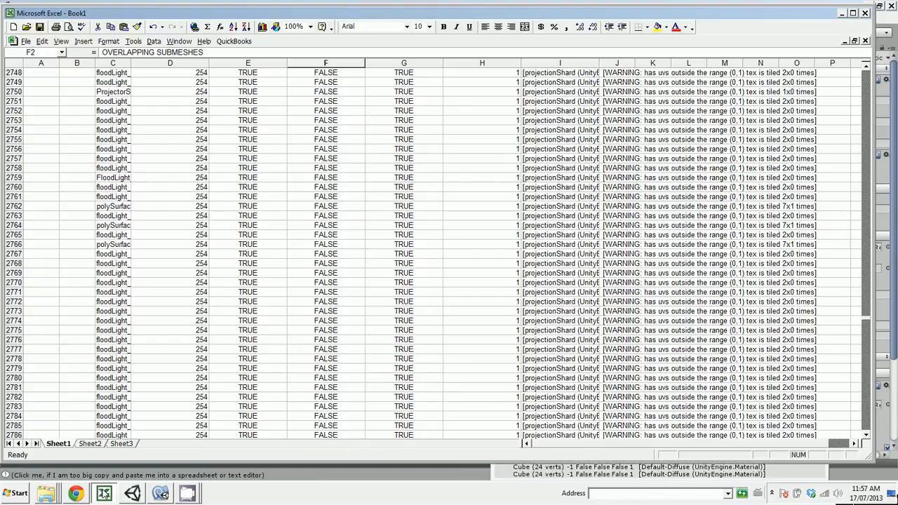
left_click_drag(867, 324, 871, 73)
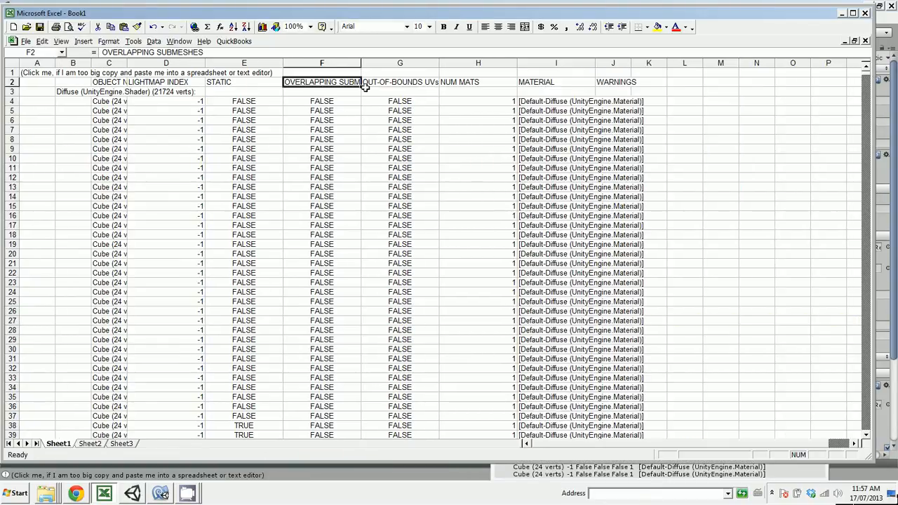
left_click(72, 91)
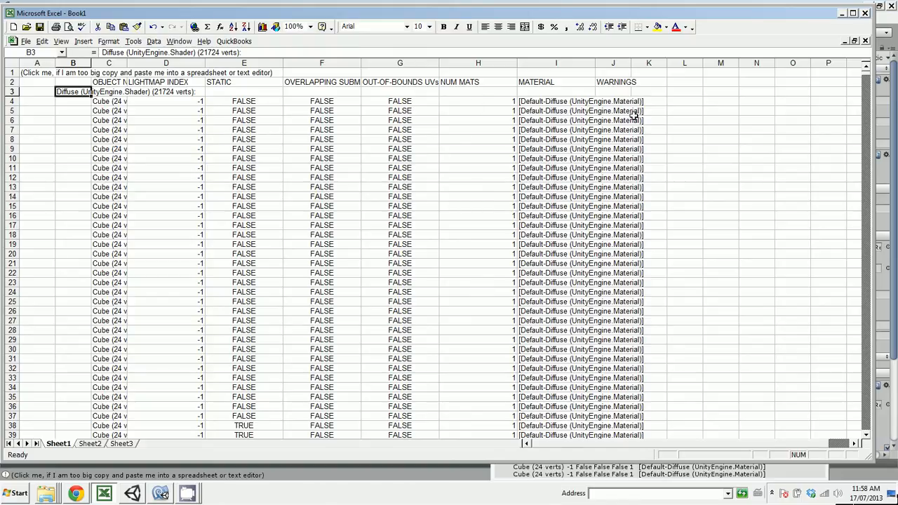
left_click_drag(868, 77, 867, 188)
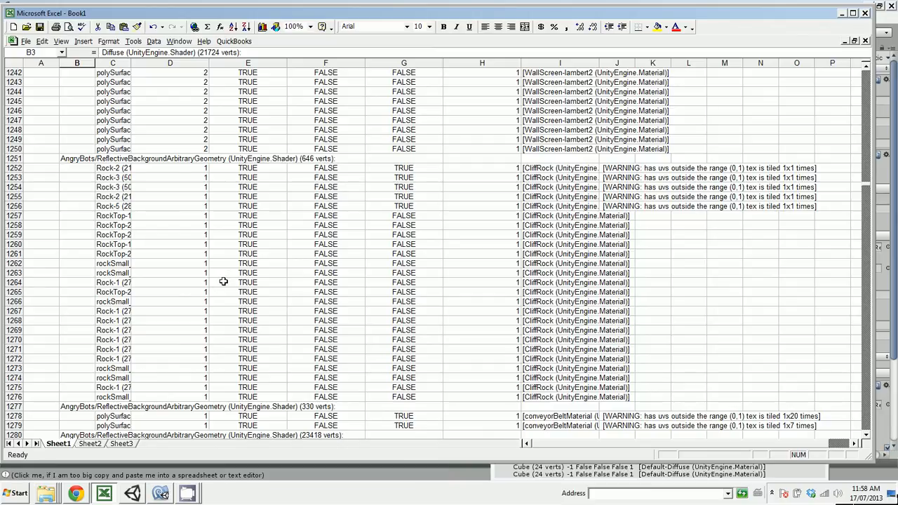
scroll(223, 281, "down", 18)
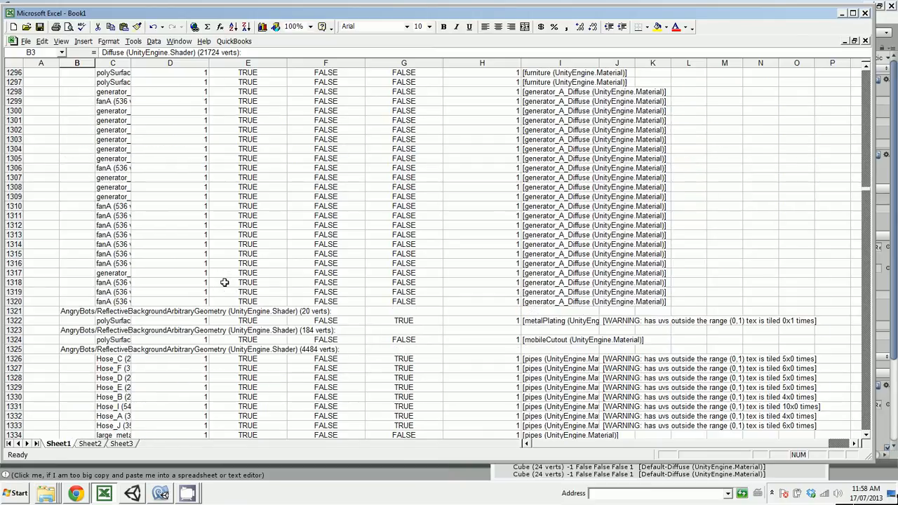
scroll(225, 282, "down", 15)
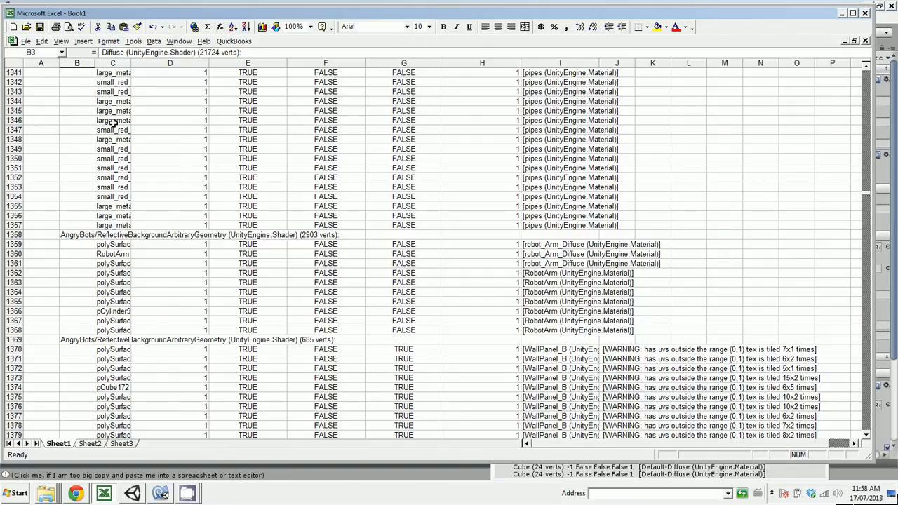
scroll(201, 174, "up", 6)
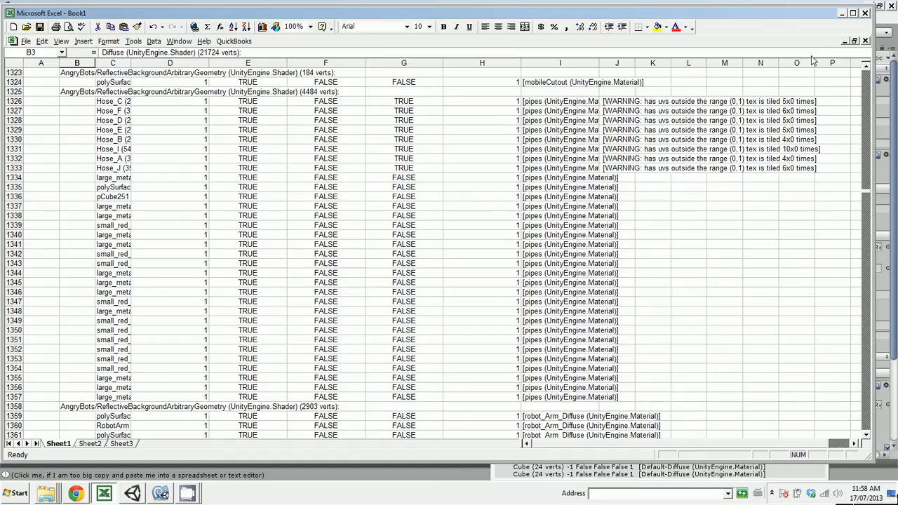
left_click(842, 13)
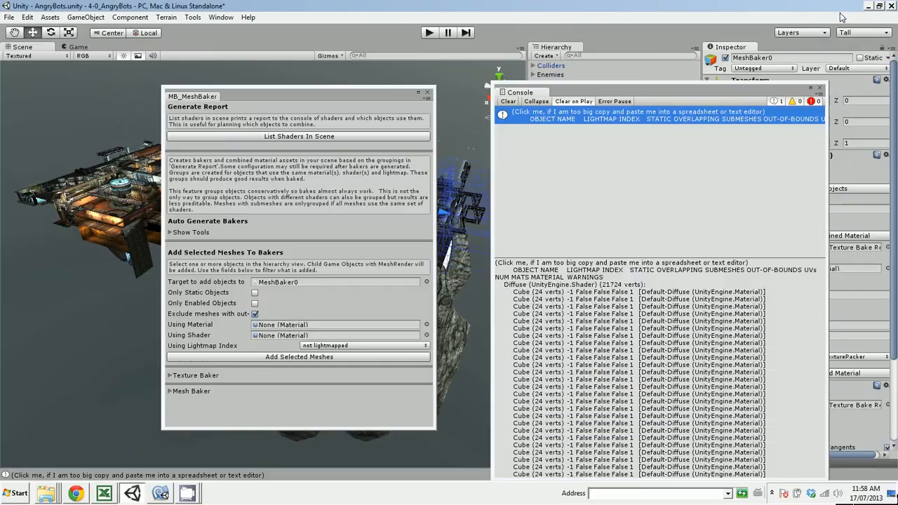
Under Auto Generate Bakers, set the folder for combined material assets to Assets/MBAssets3.
left_click_drag(691, 91, 735, 82)
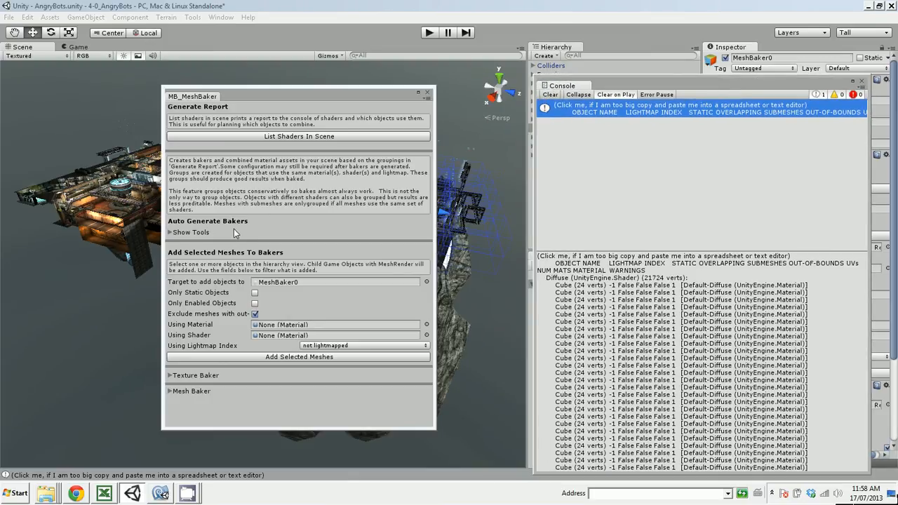
left_click(171, 232)
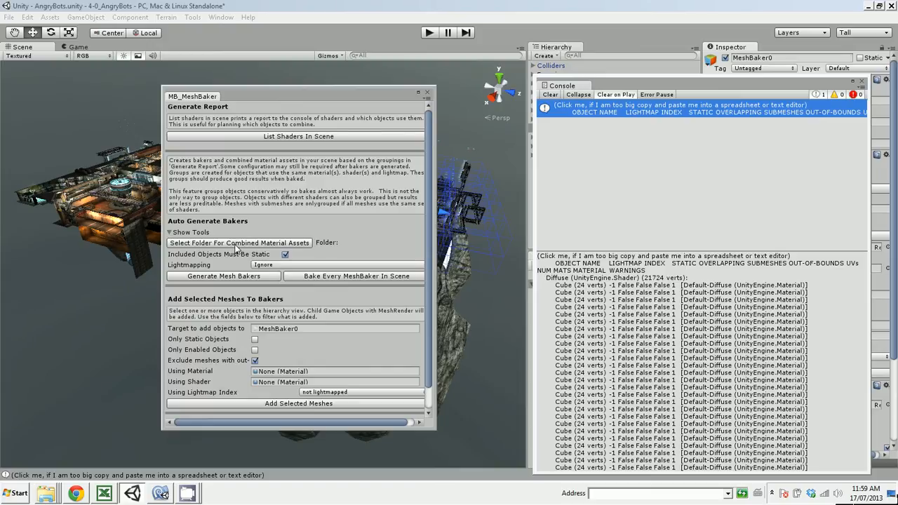
left_click(235, 247)
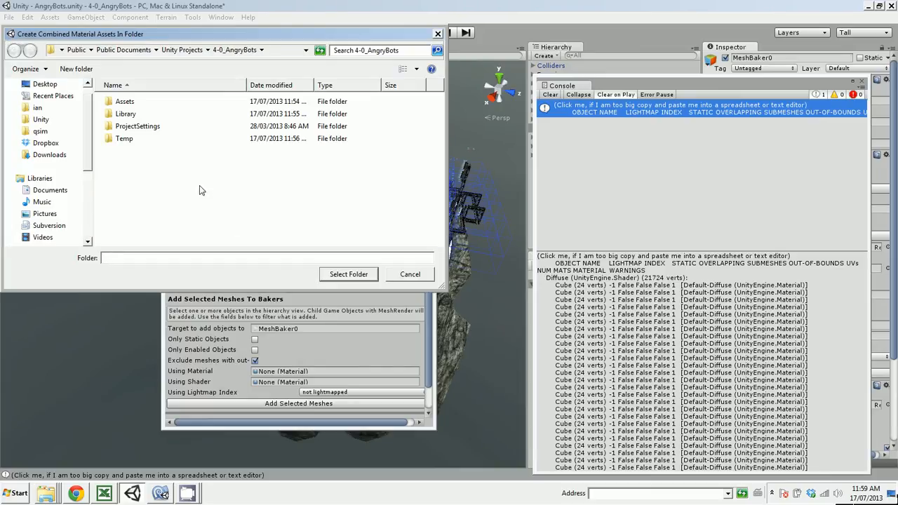
double_click(126, 102)
left_click(133, 212)
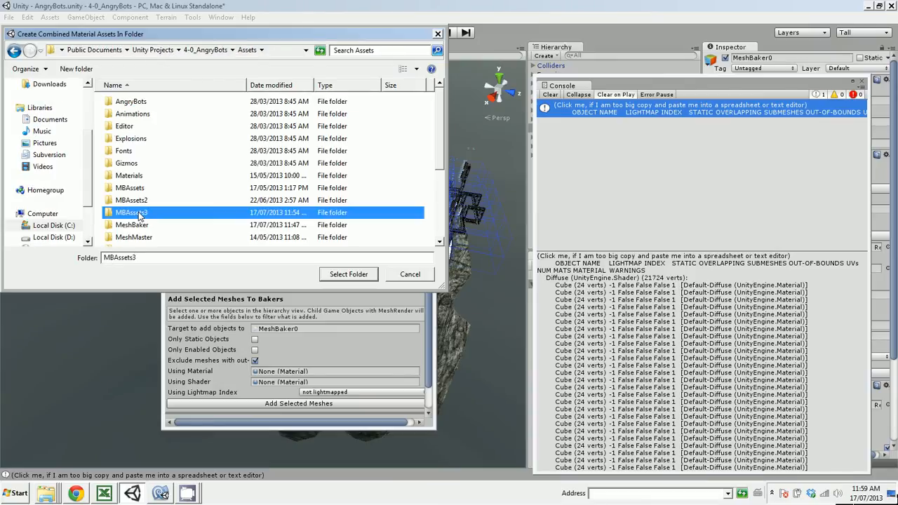
left_click(345, 275)
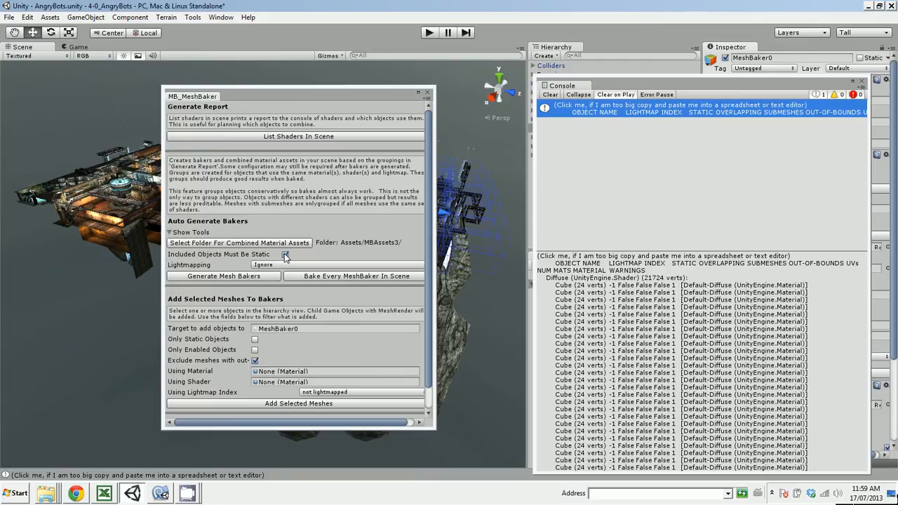
Set lightmapping to Preserve Lightmapping and generate the mesh bakers for the scene.
left_click_drag(292, 91, 383, 317)
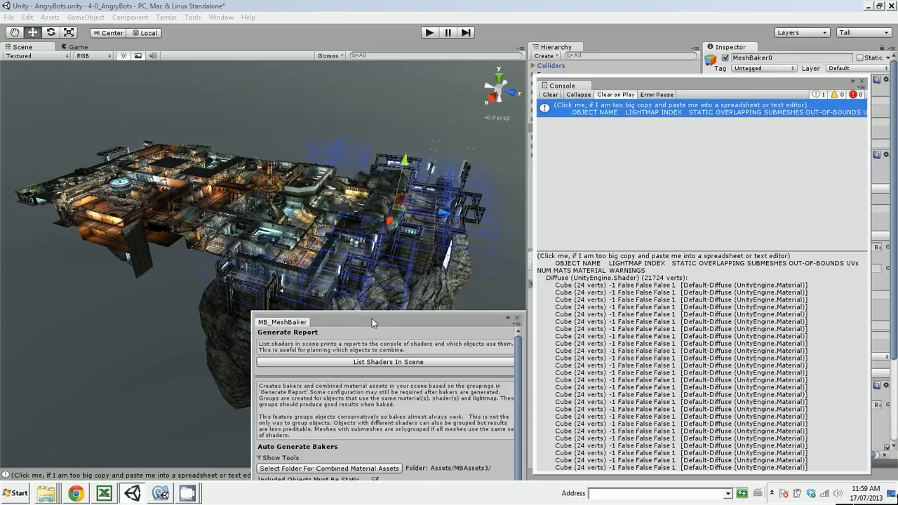
left_click_drag(372, 319, 383, 107)
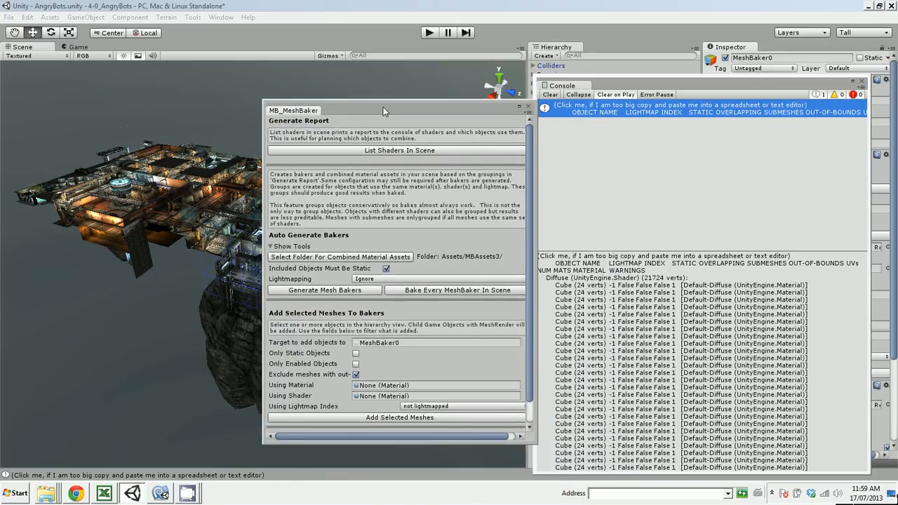
left_click(383, 281)
left_click(385, 302)
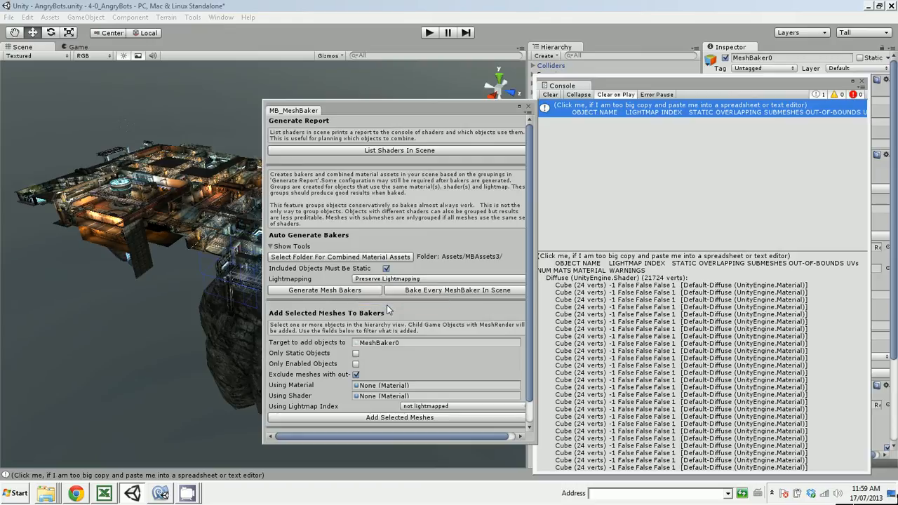
left_click(319, 291)
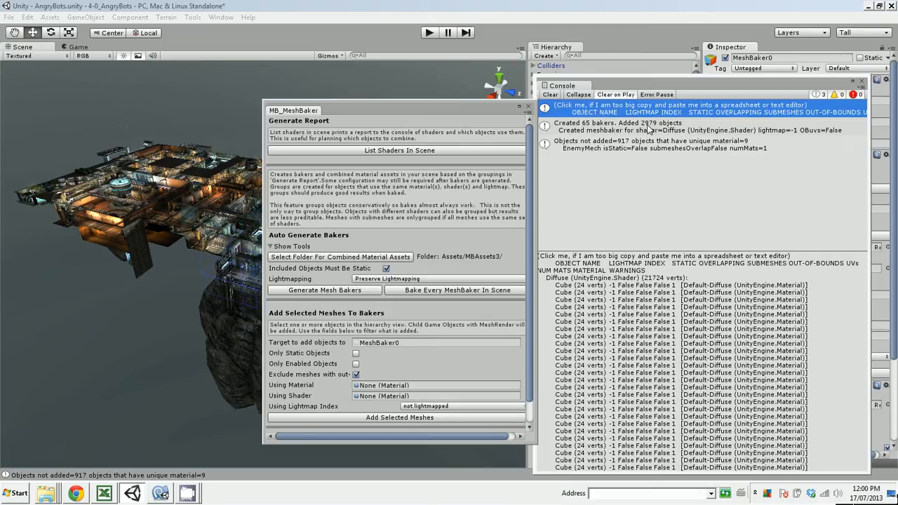
Examine the generated mesh bakers in the hierarchy, checking the objects to be combined for the AlphaCutout and Fallback bakers.
left_click_drag(626, 82, 863, 124)
left_click_drag(468, 106, 395, 98)
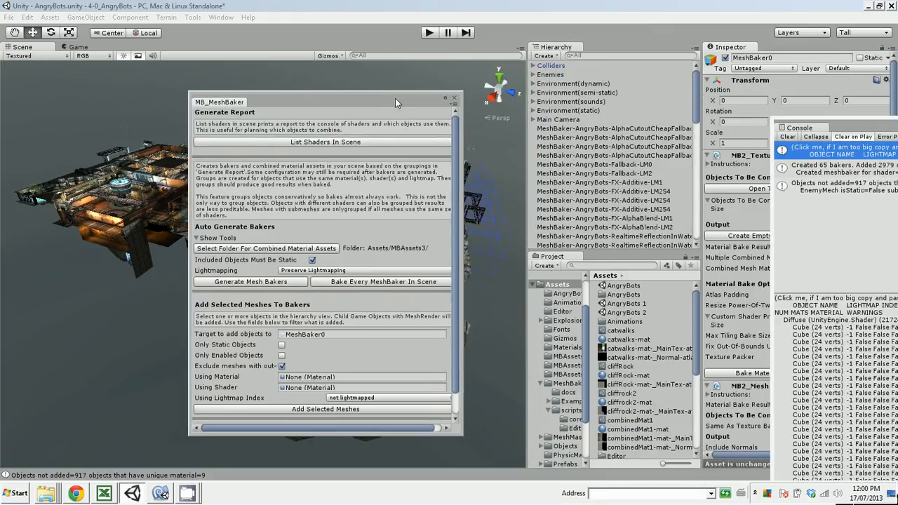
scroll(696, 102, "down", 3)
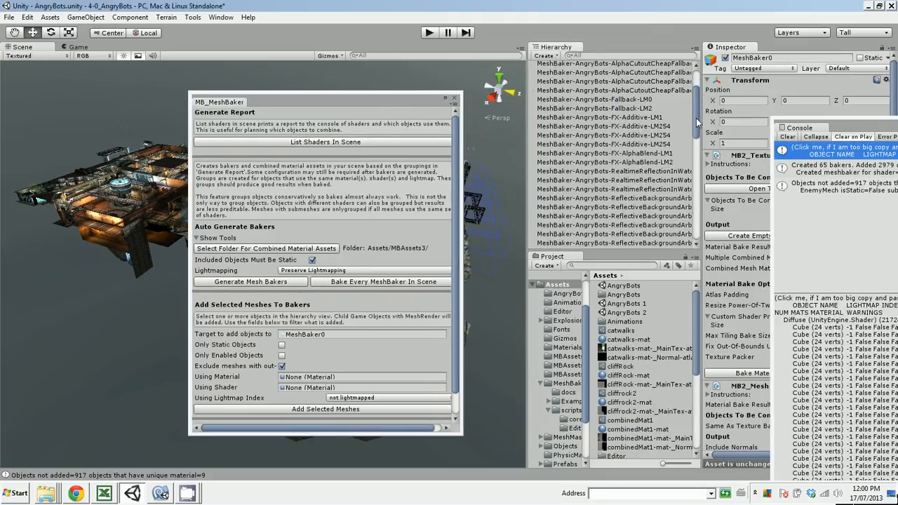
scroll(698, 121, "up", 3)
left_click(656, 129)
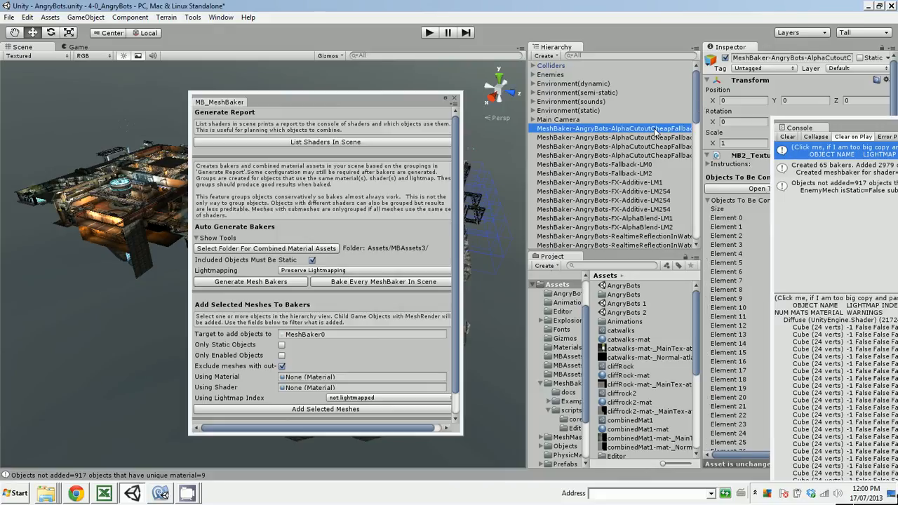
left_click_drag(834, 121, 893, 417)
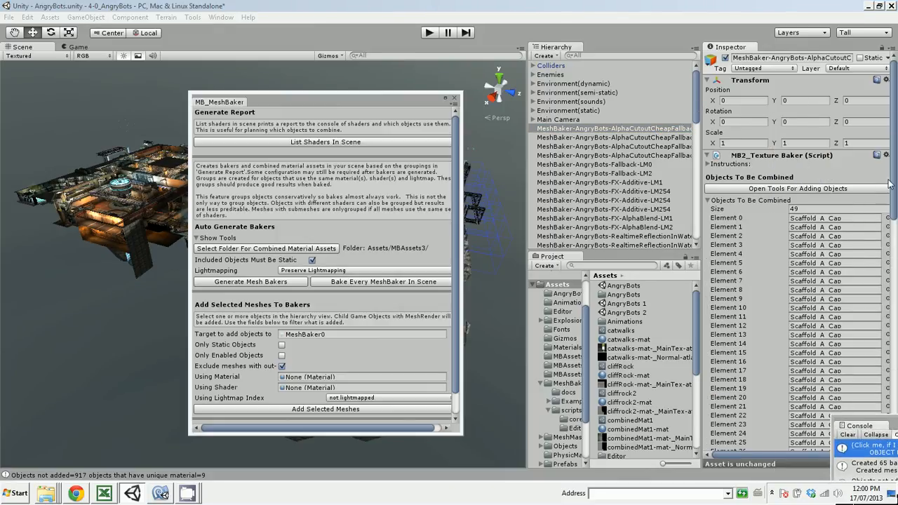
left_click_drag(892, 183, 895, 223)
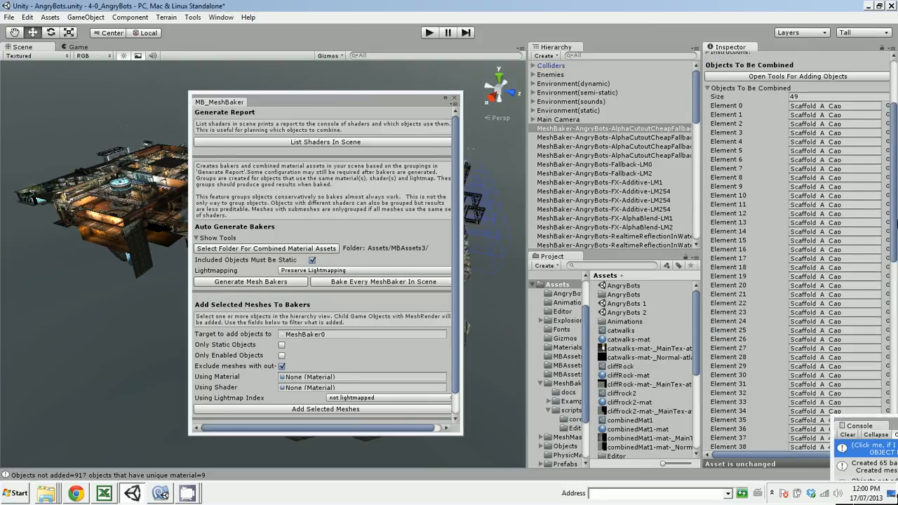
left_click(659, 137)
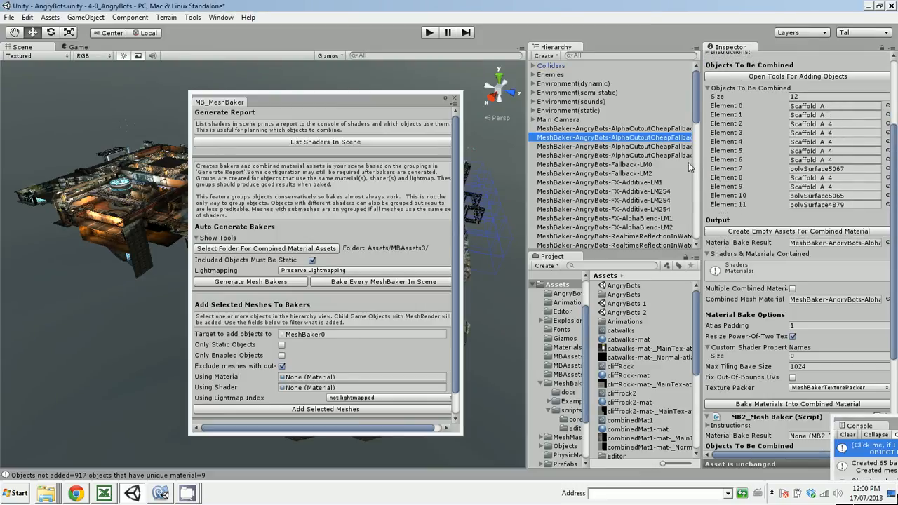
left_click(675, 146)
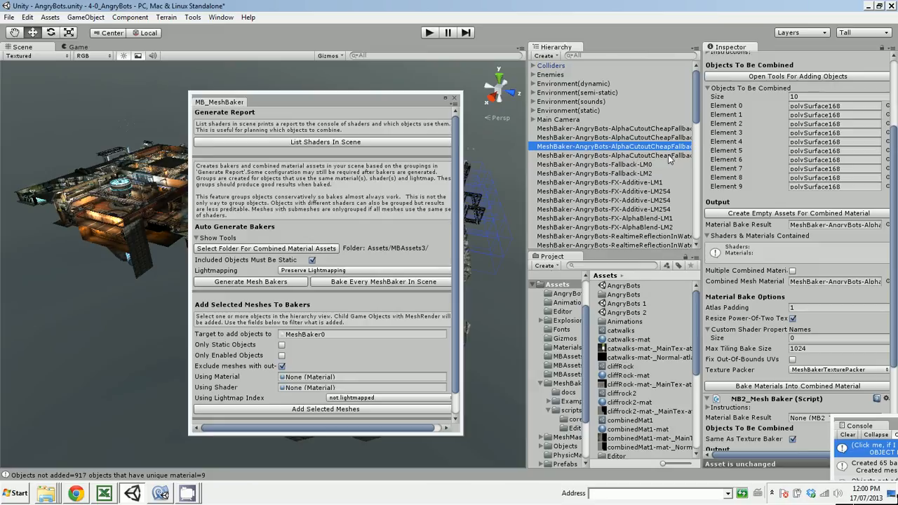
left_click(670, 156)
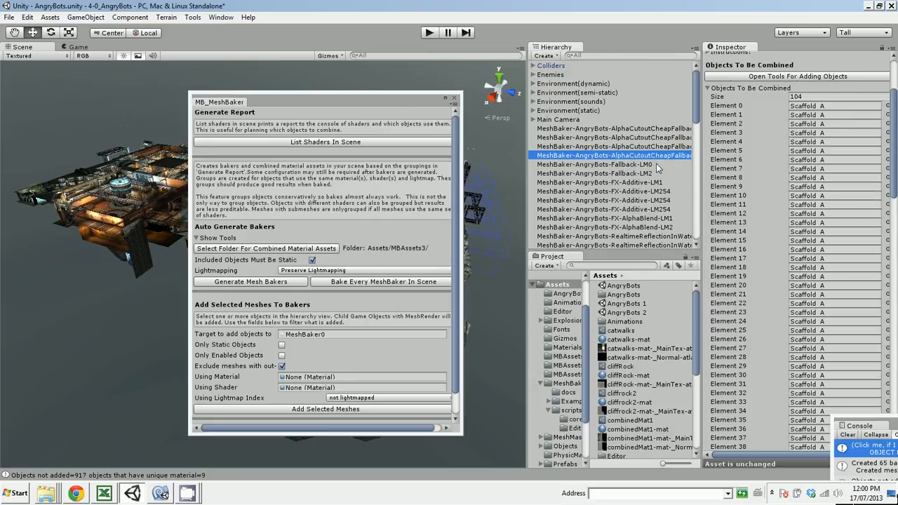
left_click(659, 164)
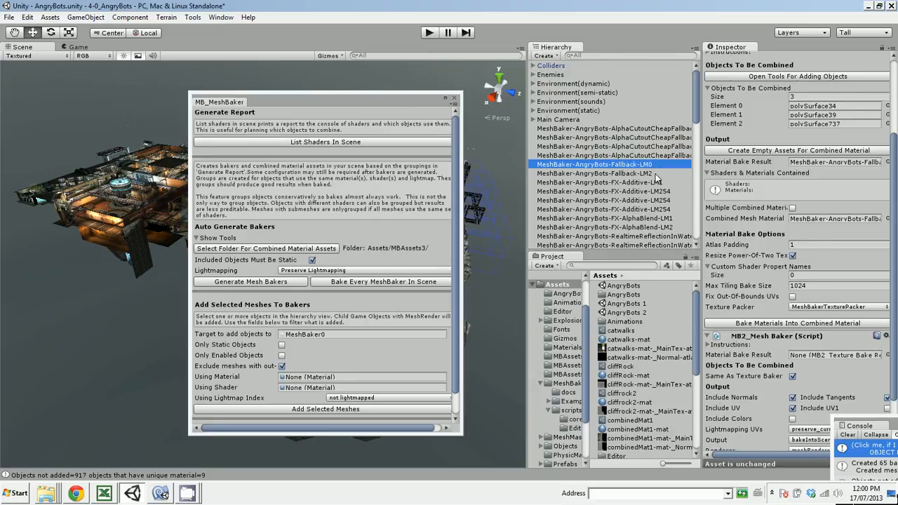
left_click(655, 174)
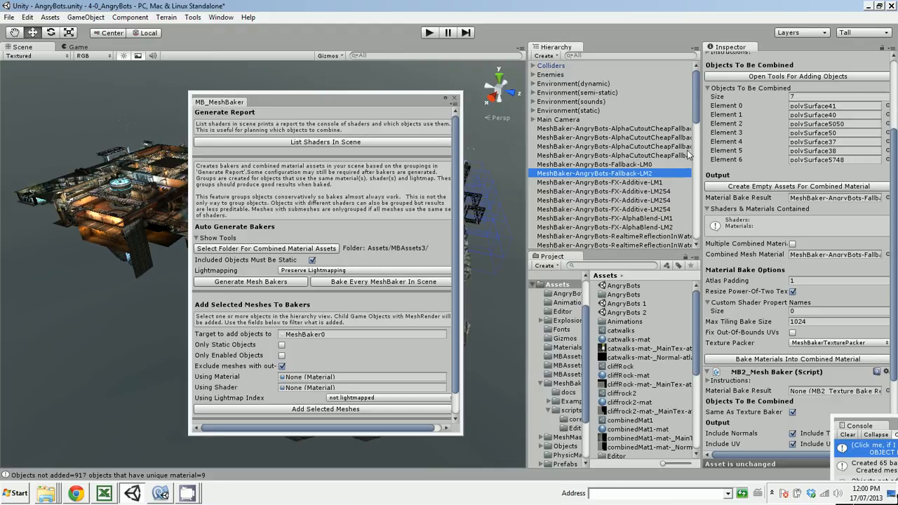
left_click_drag(696, 108, 696, 130)
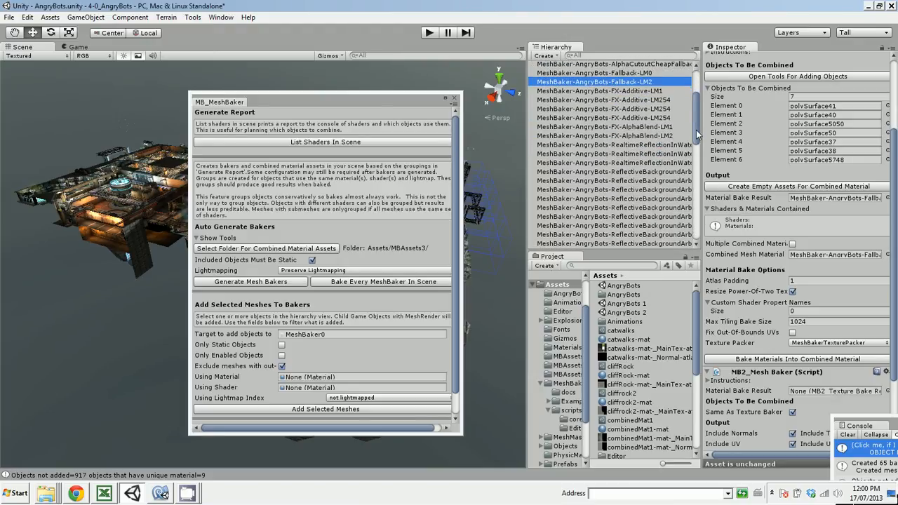
Bake every MeshBaker in the scene.
left_click_drag(402, 102, 492, 119)
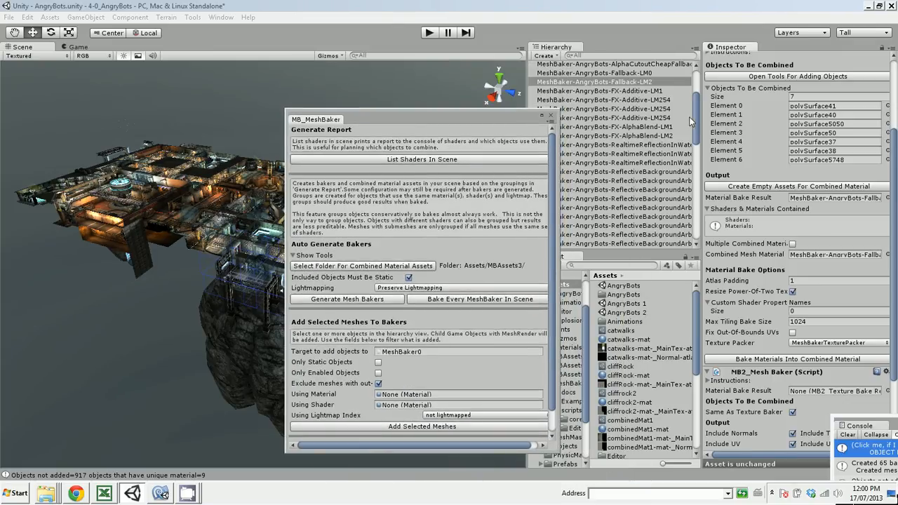
left_click_drag(696, 117, 697, 131)
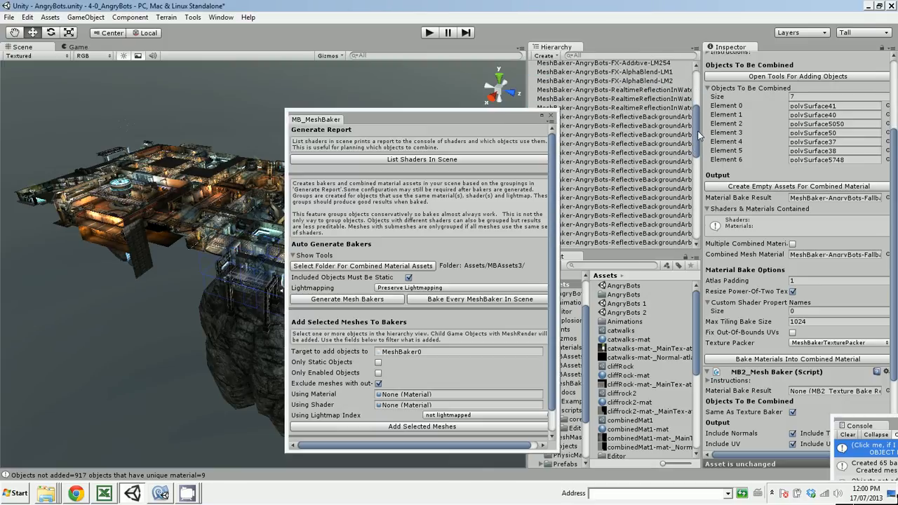
left_click(479, 299)
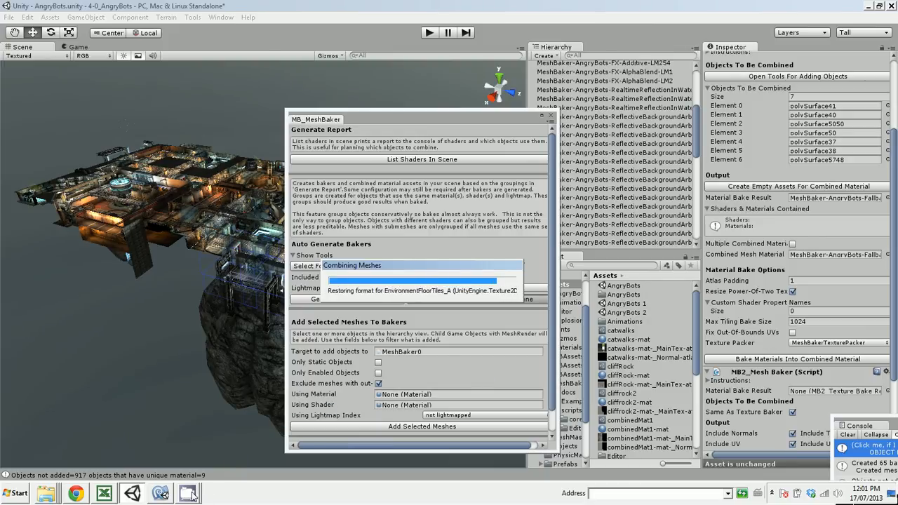
left_click(163, 493)
left_click(187, 454)
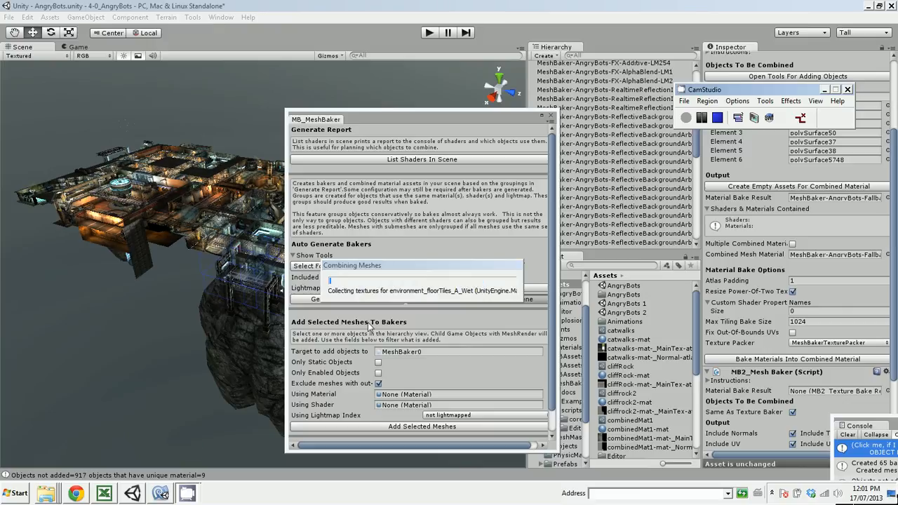